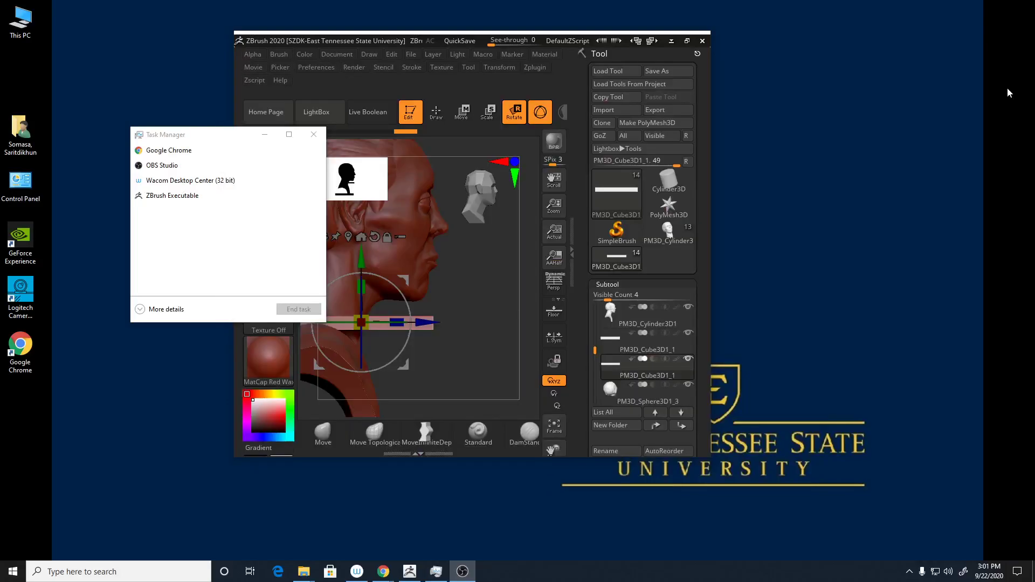
Step: Maximize the ZBrush window and rotate the head bust slightly to show its base block
{"action": "left_click", "coordinate": [687, 41]}
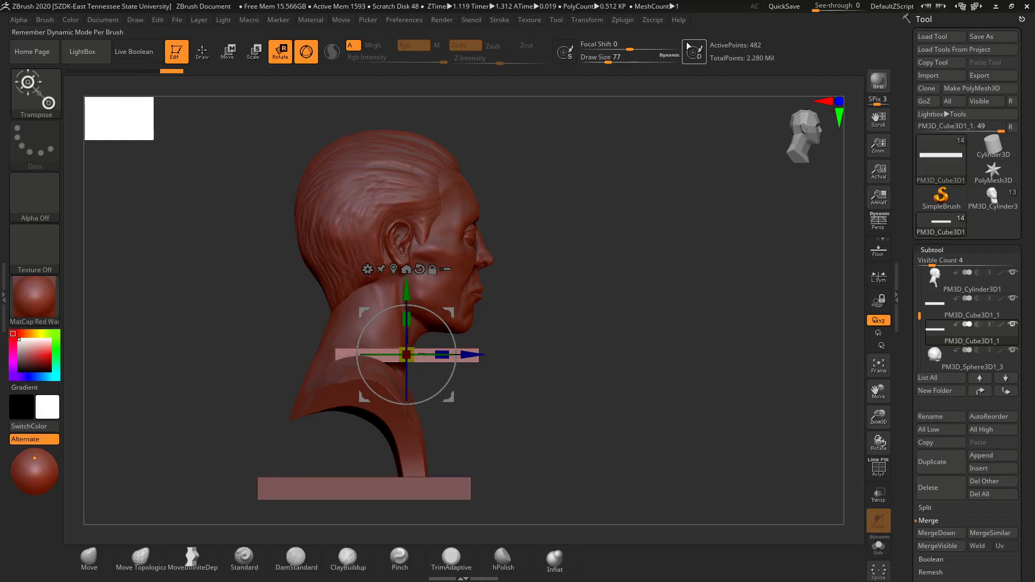
{"action": "left_click_drag", "start_coordinate": [566, 405], "coordinate": [530, 423]}
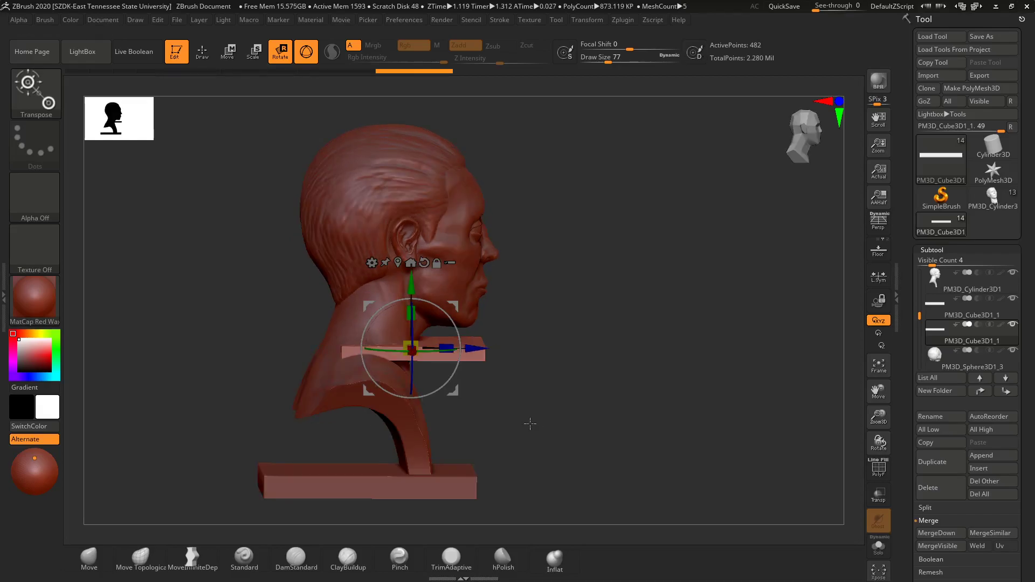